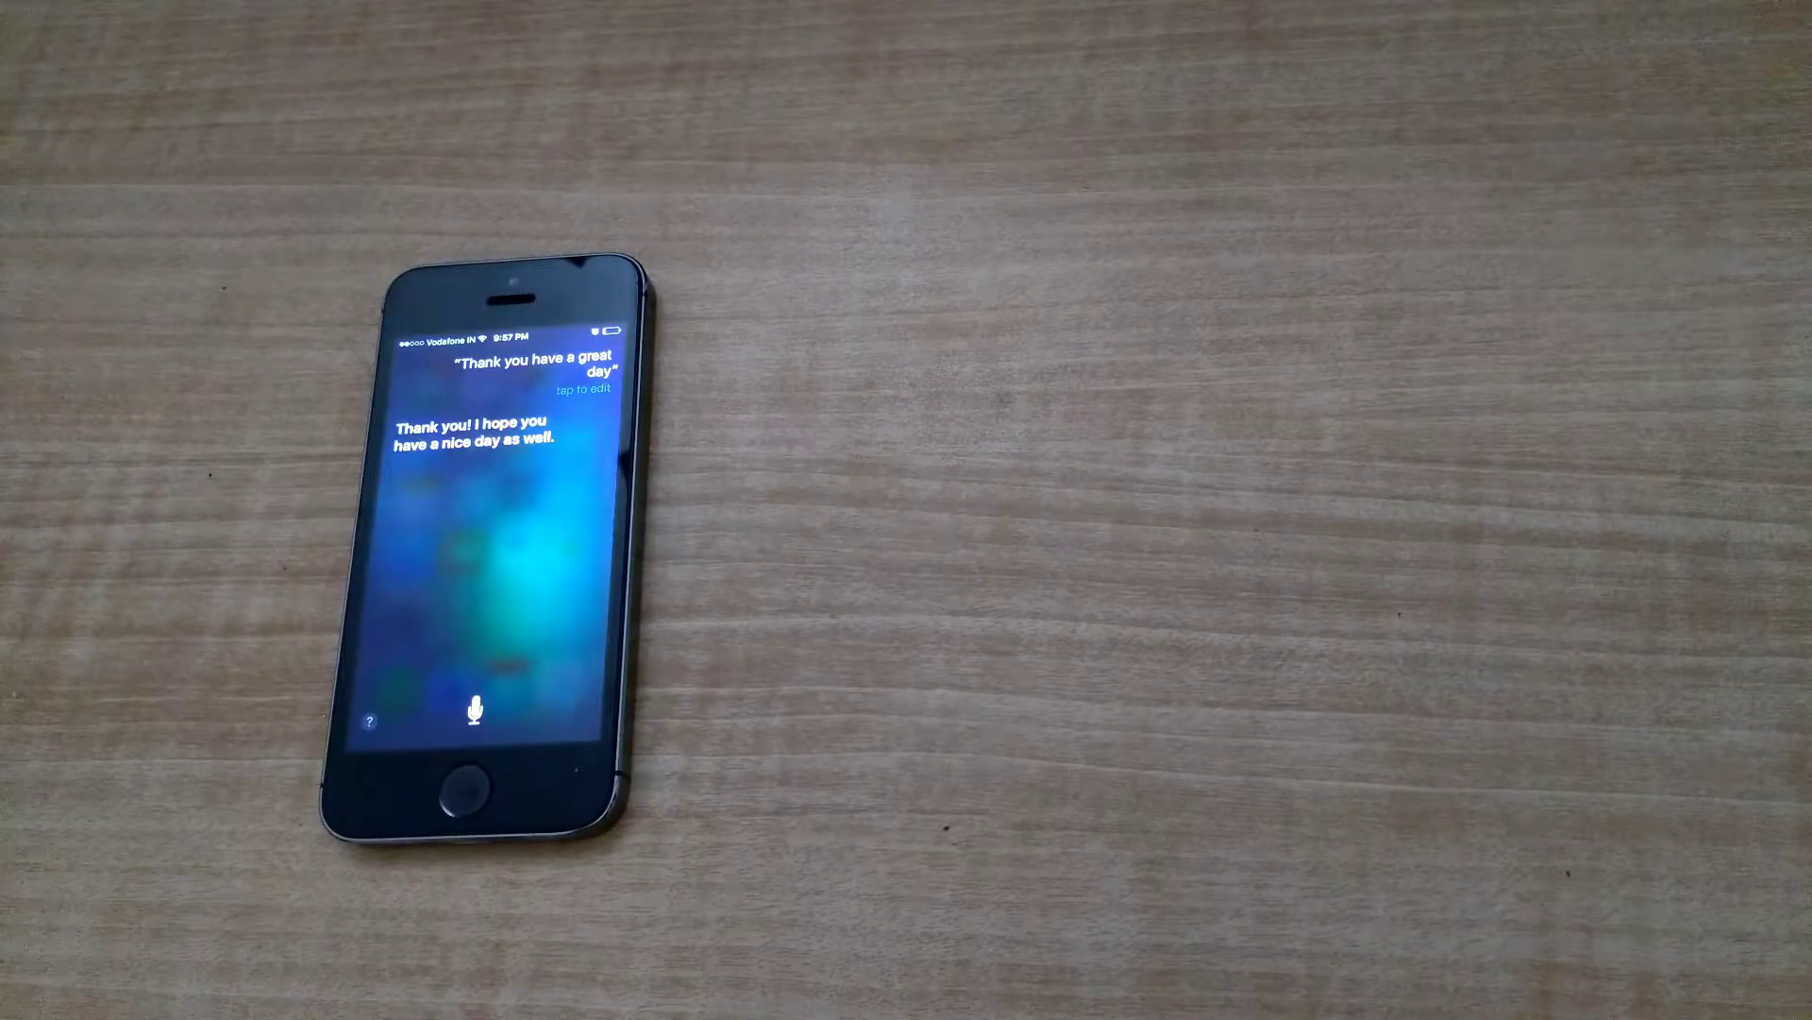
click(466, 791)
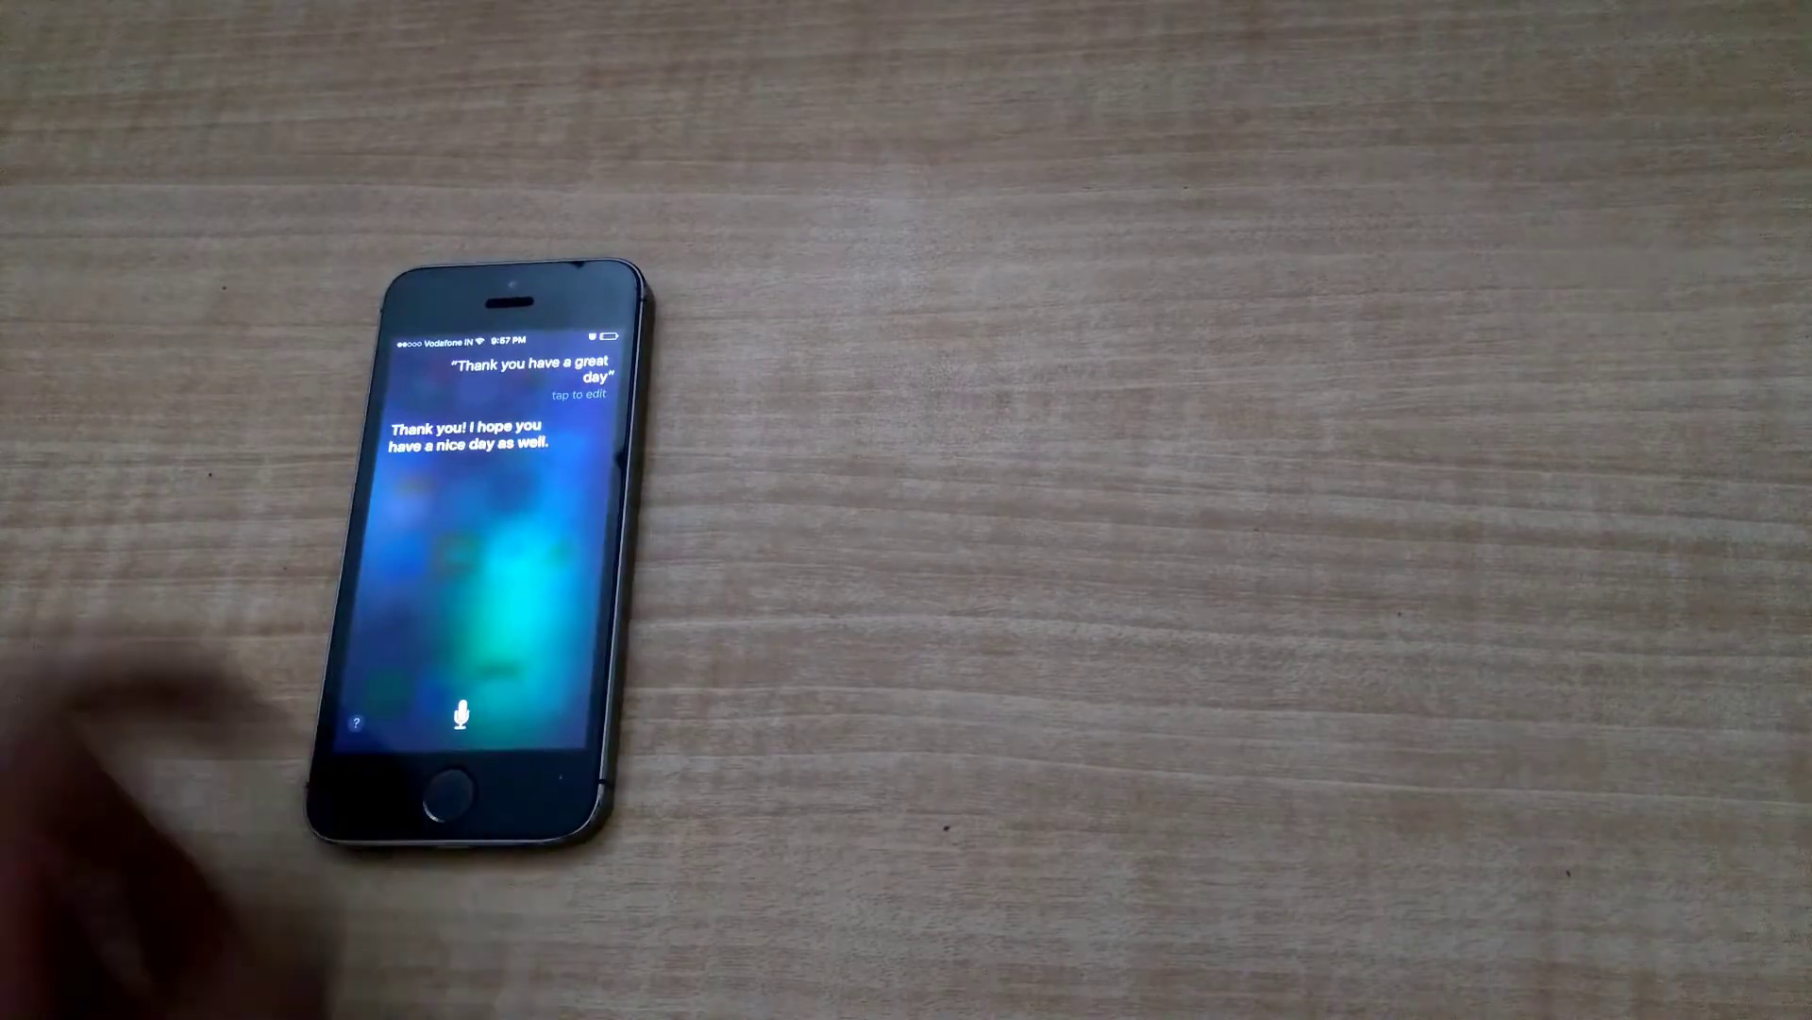